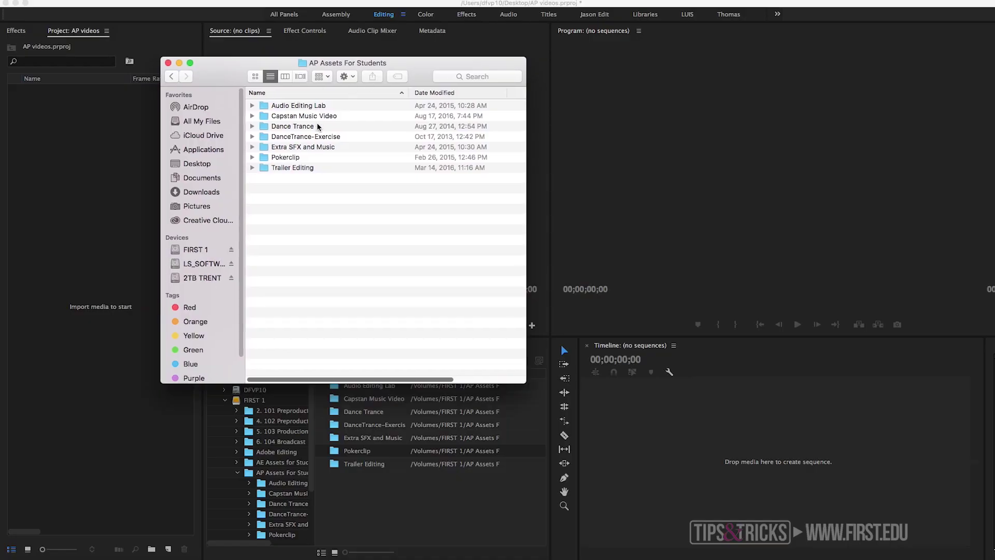
- In Finder, inspect the Pokerclip folder's Audio clips and Video footage subfolders
{"action": "left_click", "coordinate": [252, 158]}
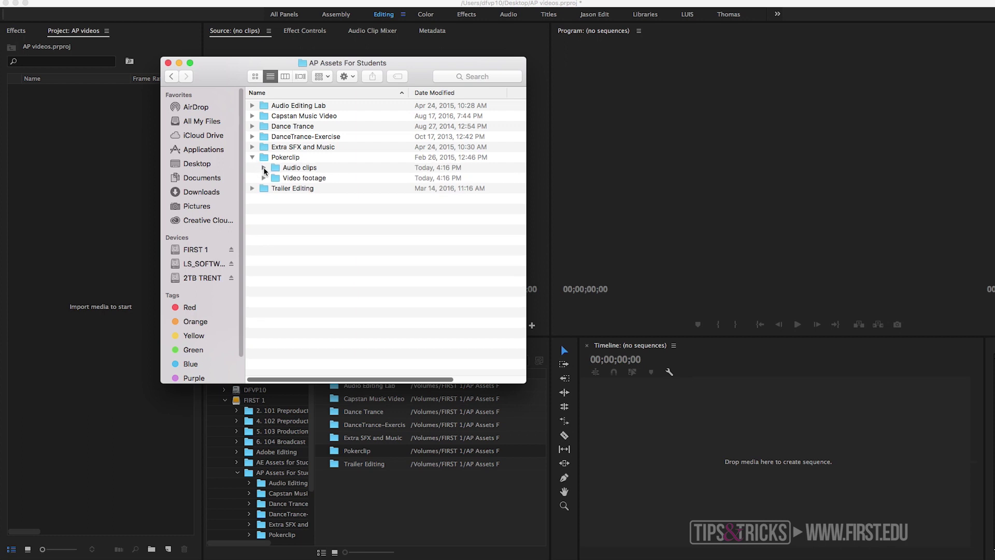
{"action": "left_click", "coordinate": [264, 168]}
{"action": "left_click", "coordinate": [264, 169]}
{"action": "left_click", "coordinate": [263, 176]}
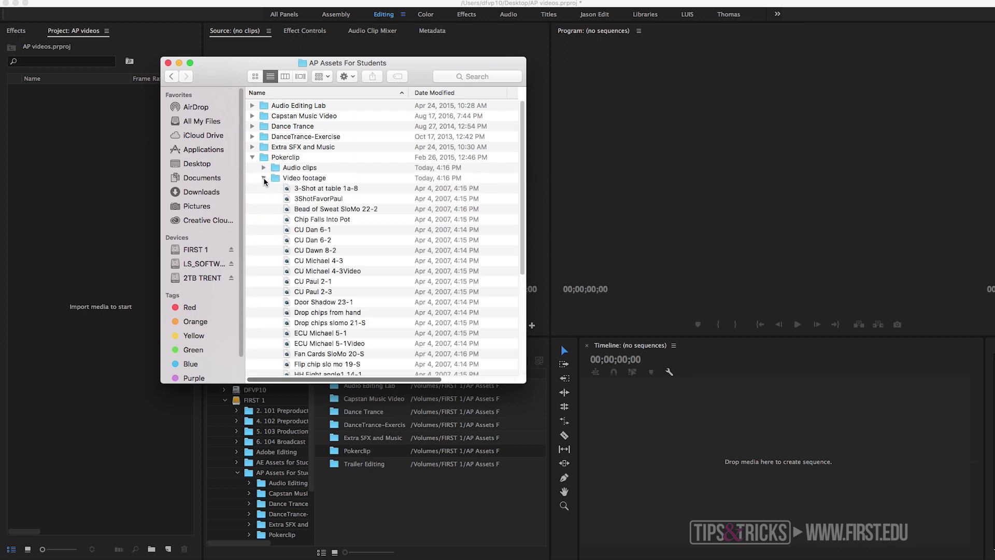
{"action": "left_click", "coordinate": [264, 176]}
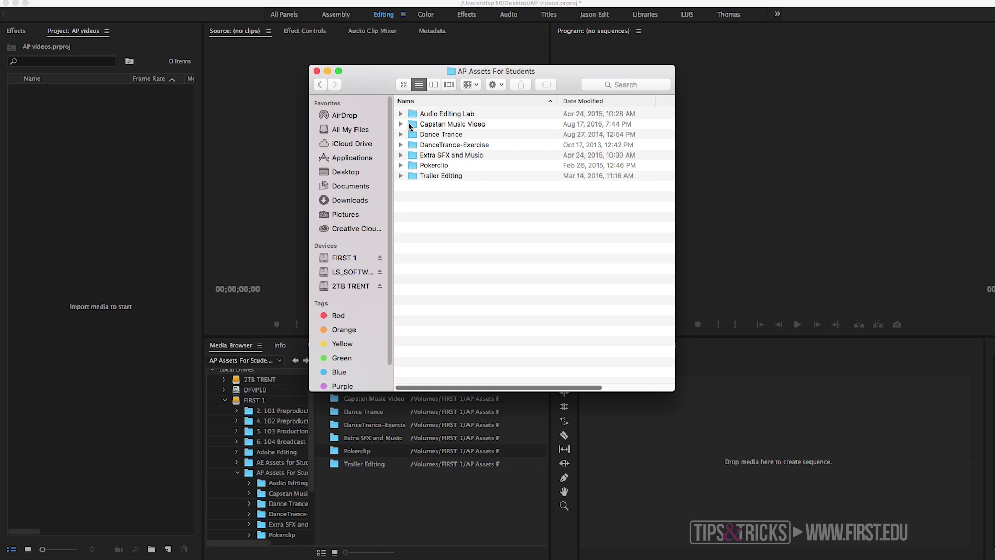
- Drag the collapsed Pokerclip folder from Finder into Premiere's Project panel
{"action": "left_click_drag", "start_coordinate": [367, 75], "coordinate": [362, 68]}
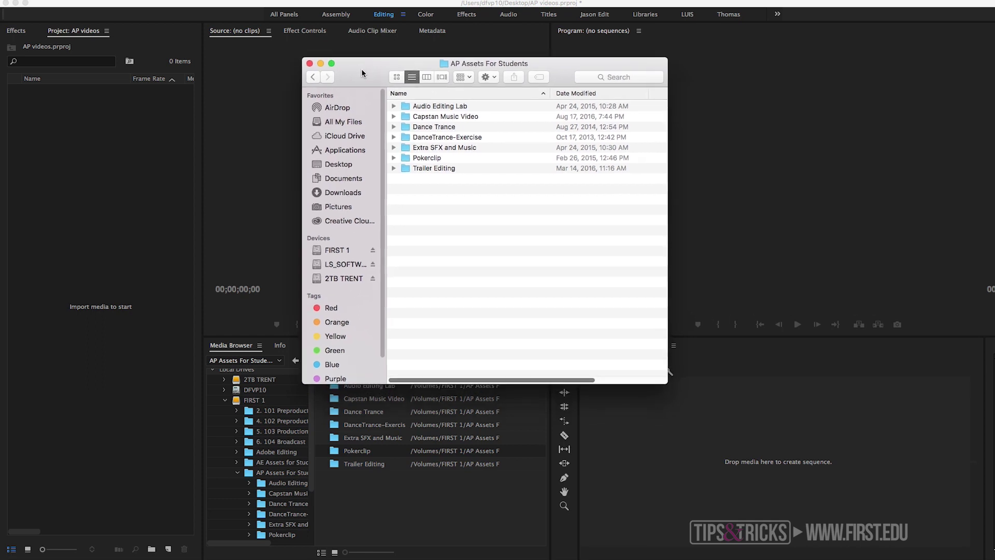
{"action": "left_click", "coordinate": [394, 158]}
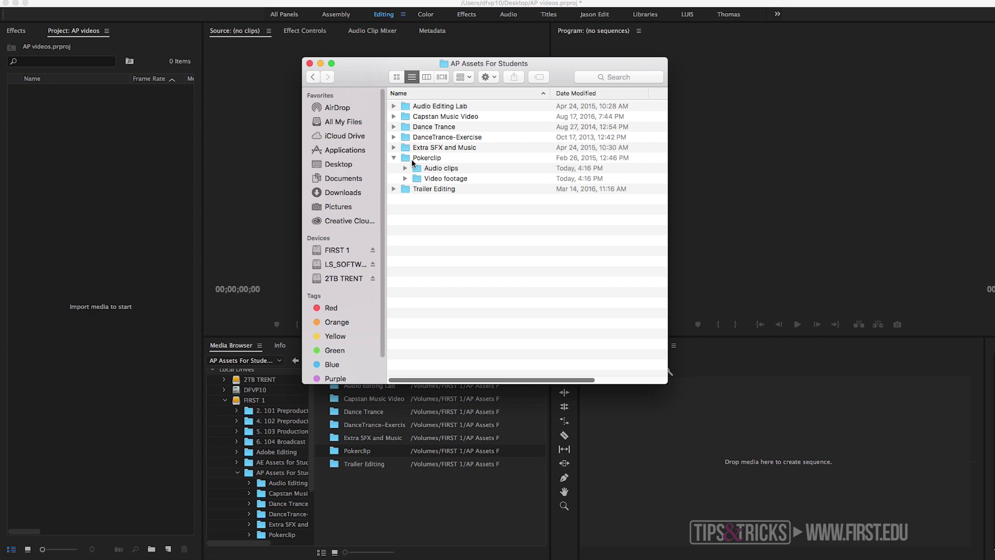
{"action": "left_click", "coordinate": [394, 158]}
{"action": "left_click_drag", "start_coordinate": [406, 155], "coordinate": [88, 161]}
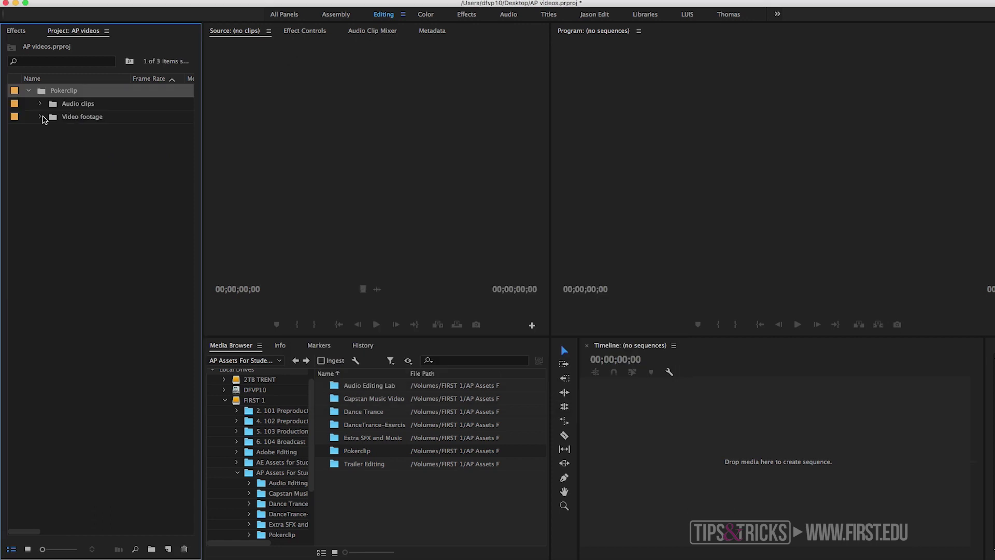
- Review the clips in the Video footage and Audio clips bins, then collapse both
{"action": "left_click", "coordinate": [41, 117]}
{"action": "left_click", "coordinate": [41, 116]}
{"action": "left_click", "coordinate": [41, 116]}
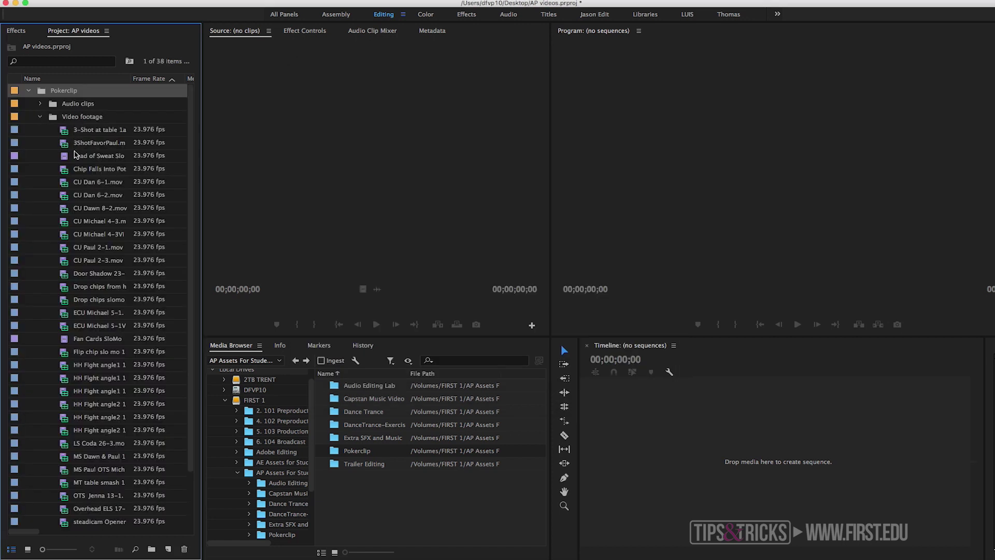
{"action": "left_click", "coordinate": [40, 117]}
{"action": "left_click", "coordinate": [40, 104]}
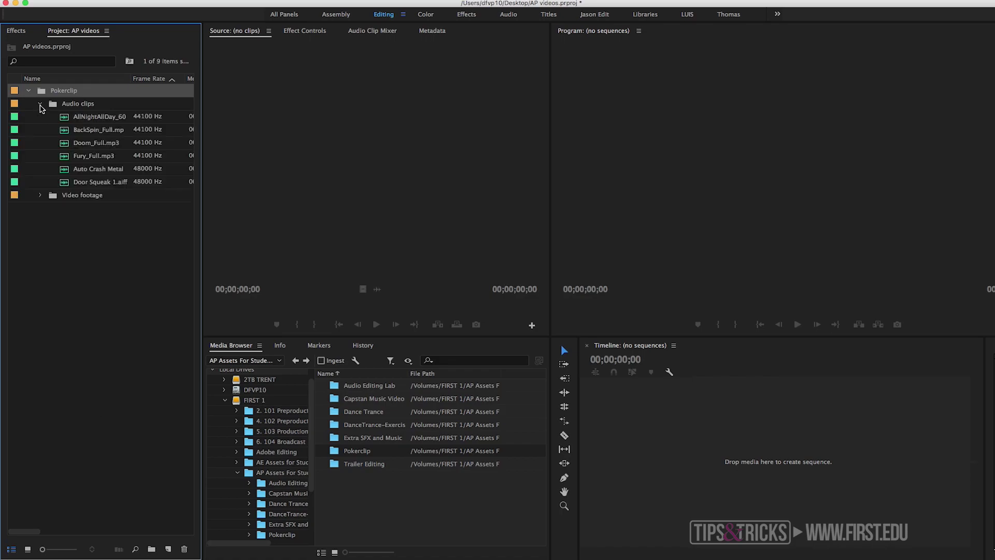
{"action": "left_click", "coordinate": [40, 104]}
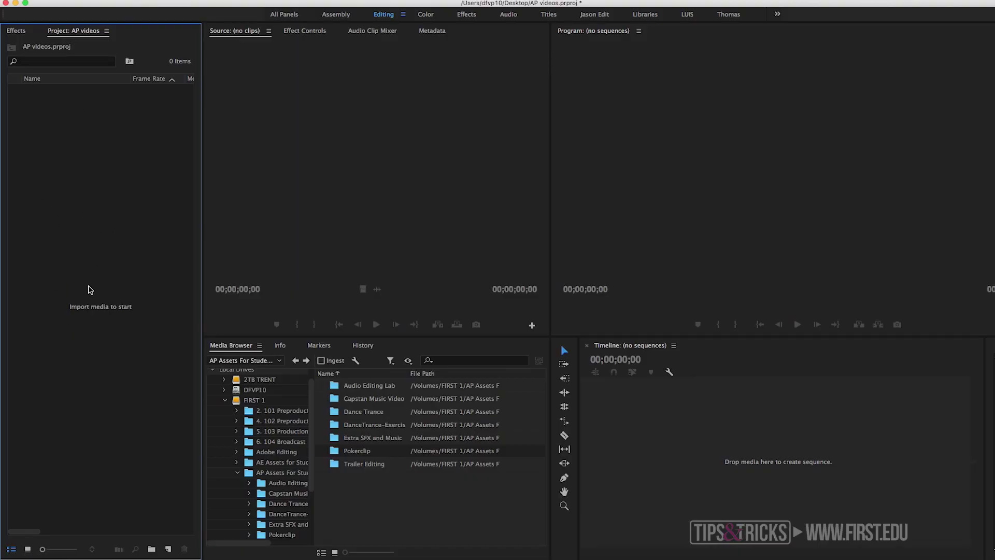
- Import Fury_Full.mp3 from the FIRST 1 drive's Audio clips folder
{"action": "right_click", "coordinate": [97, 253]}
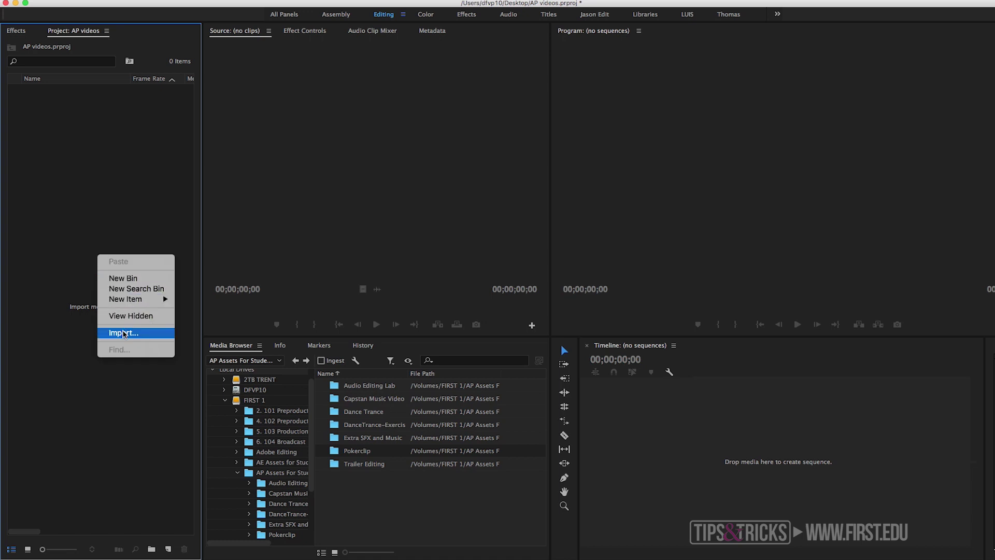
{"action": "left_click", "coordinate": [124, 334]}
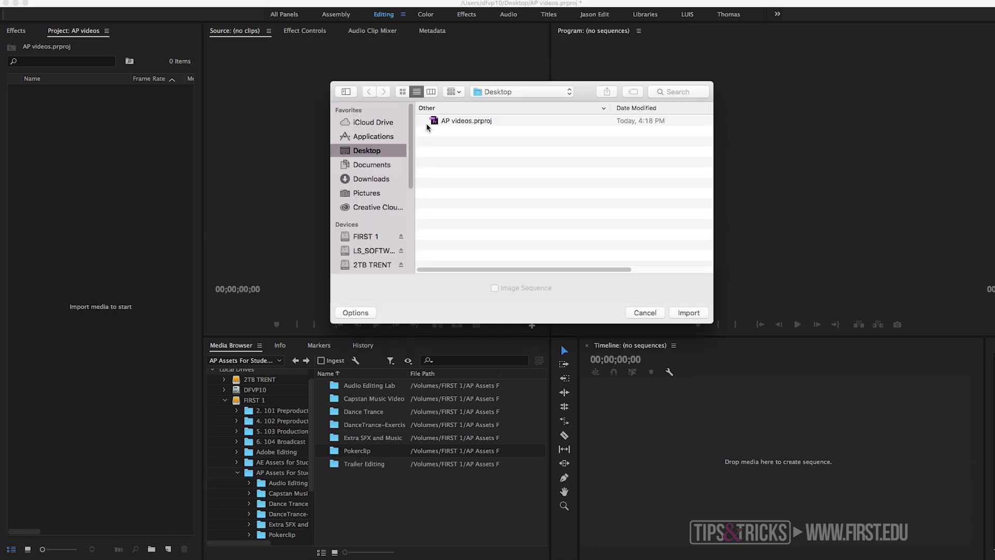
{"action": "left_click", "coordinate": [369, 237]}
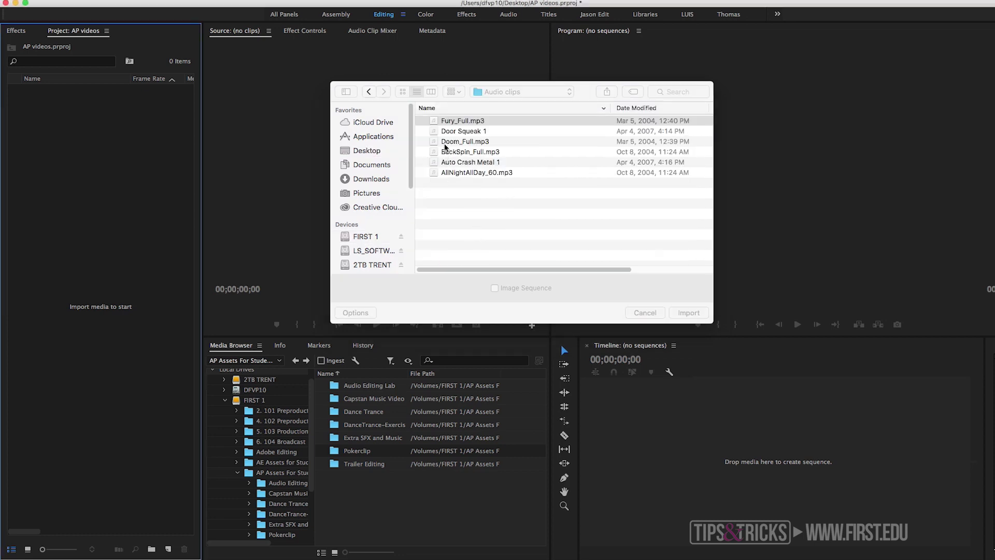
{"action": "left_click", "coordinate": [451, 122]}
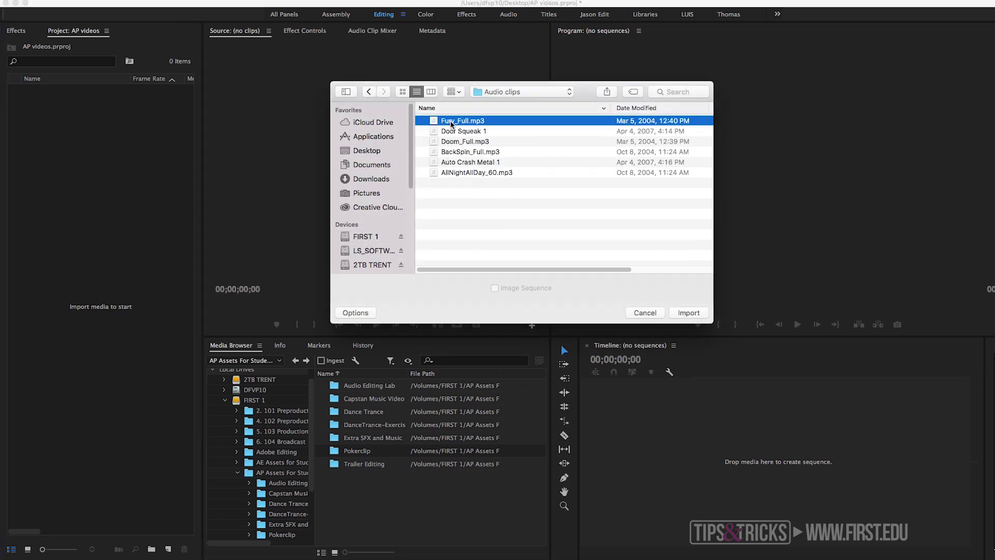
{"action": "left_click", "coordinate": [683, 314]}
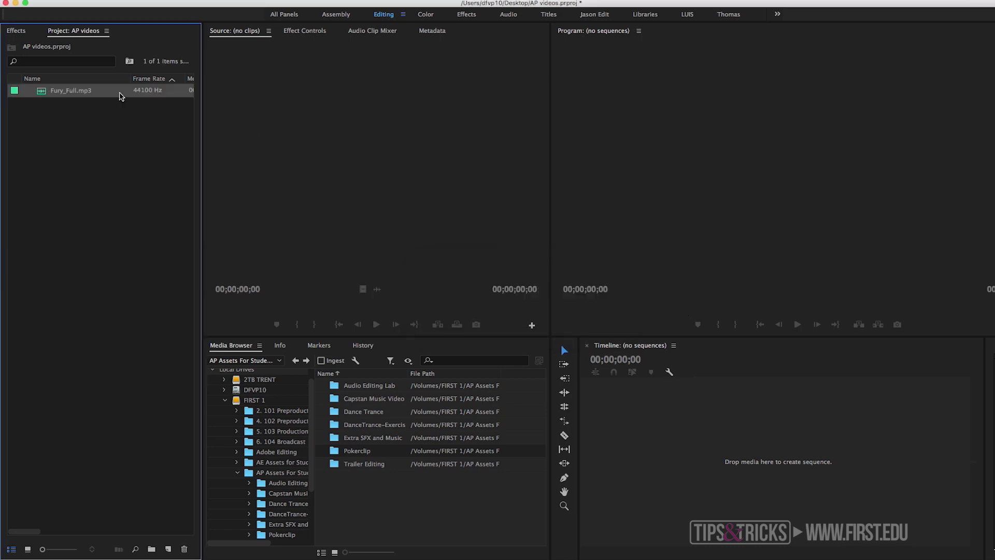
- Import the whole Pokerclip Audio clips folder as a bin
{"action": "right_click", "coordinate": [85, 147]}
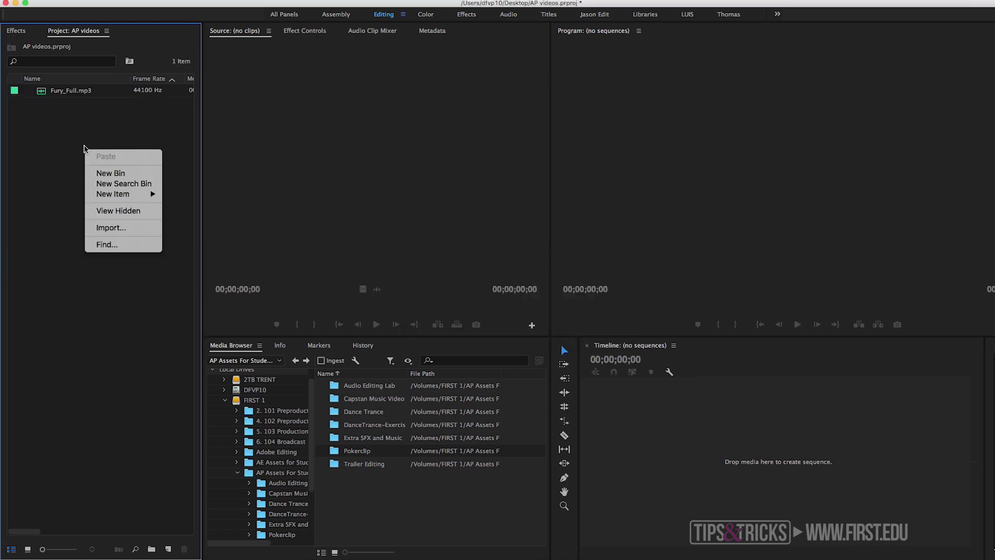
{"action": "left_click", "coordinate": [104, 228]}
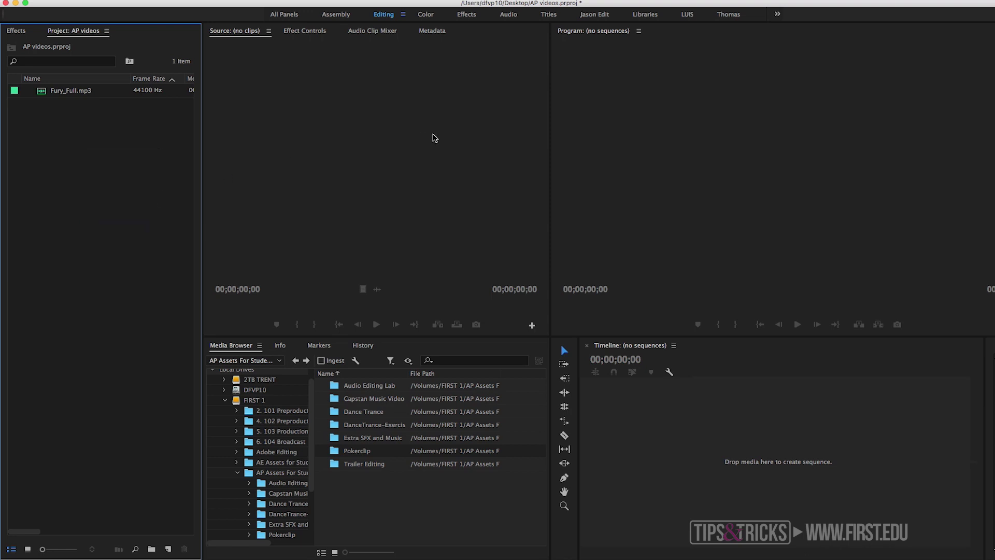
{"action": "left_click", "coordinate": [422, 130]}
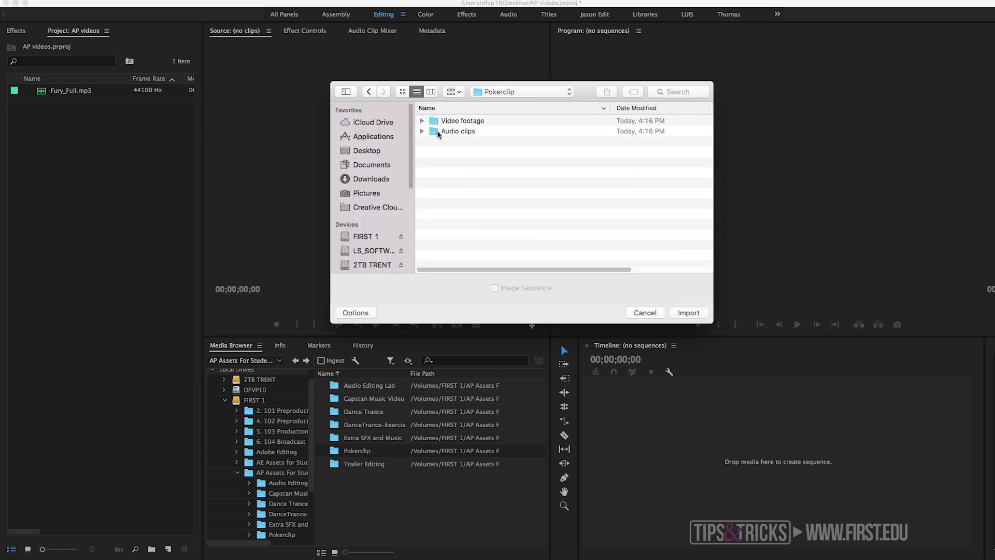
{"action": "left_click", "coordinate": [437, 130]}
{"action": "left_click", "coordinate": [686, 311]}
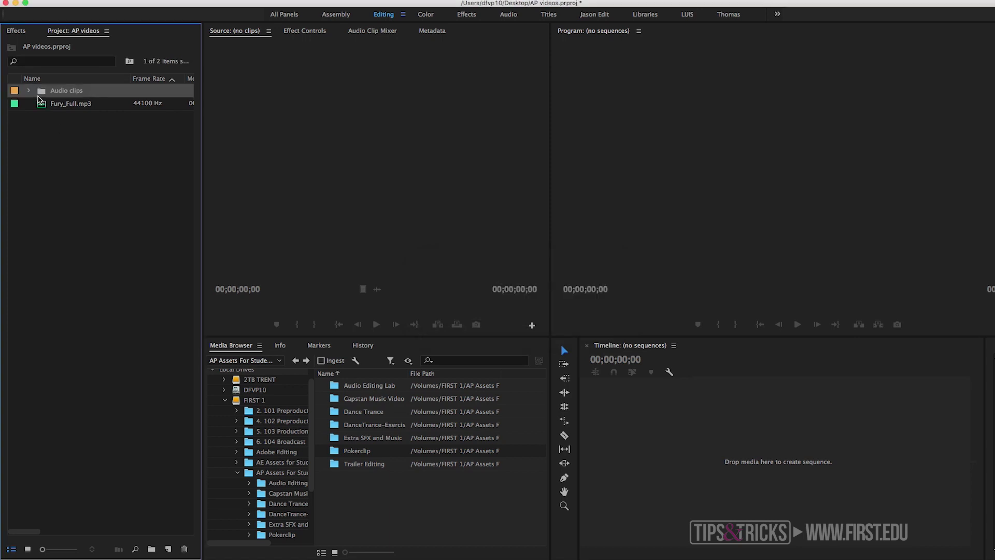
- Expand the new Audio clips bin to check its files, then collapse it
{"action": "left_click", "coordinate": [29, 91]}
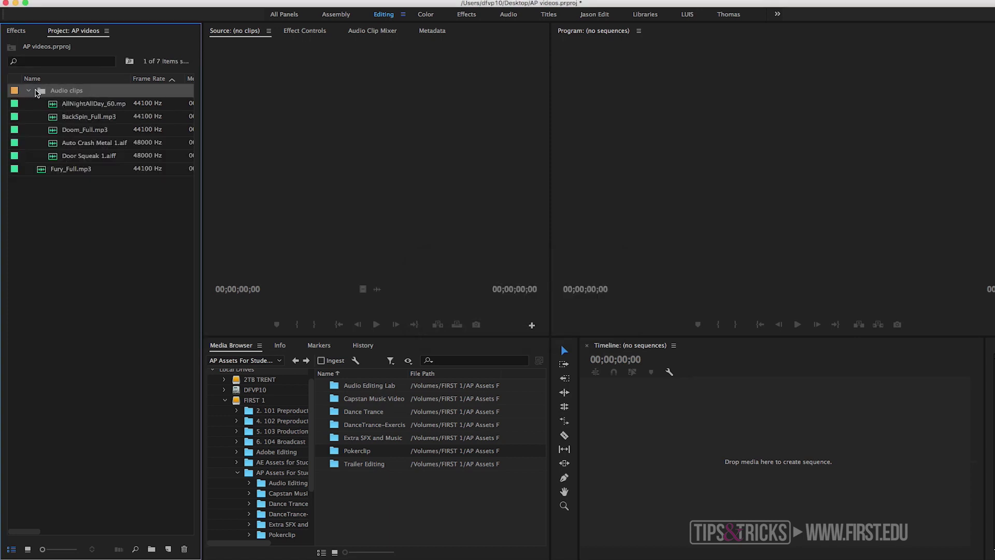
{"action": "left_click", "coordinate": [29, 91]}
{"action": "left_click", "coordinate": [30, 92]}
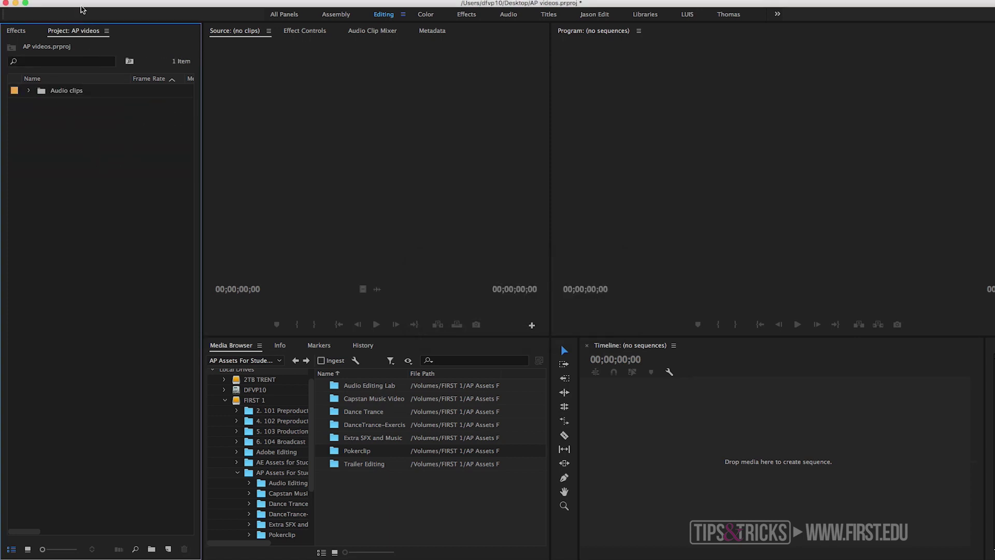
- Import the Video footage folder from Pokerclip through File > Import
{"action": "left_click", "coordinate": [104, 1]}
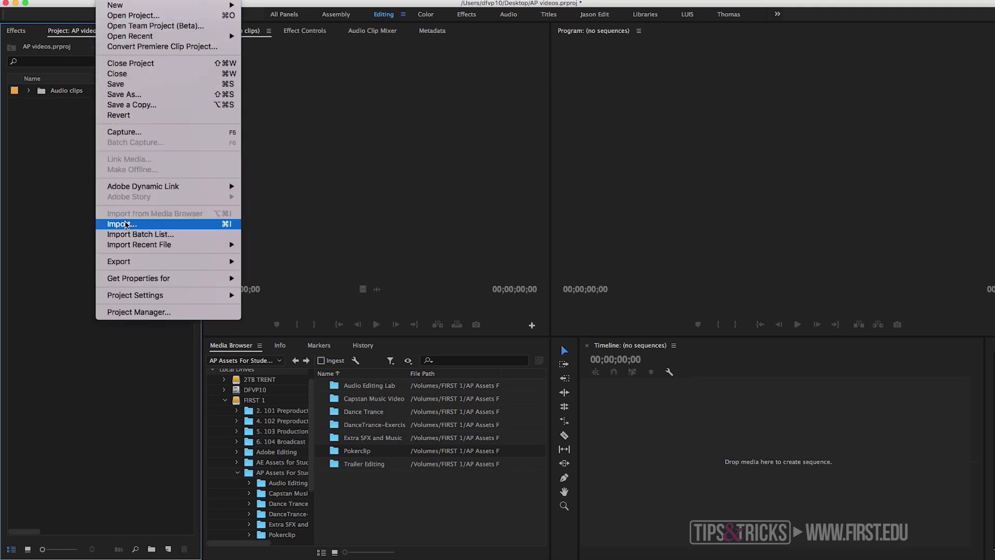
{"action": "left_click", "coordinate": [125, 225]}
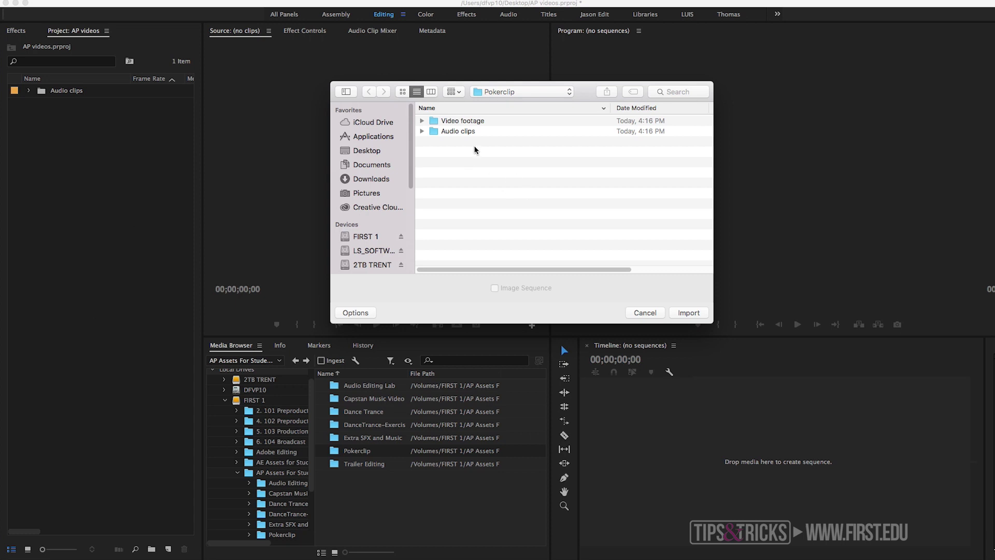
{"action": "left_click", "coordinate": [511, 92]}
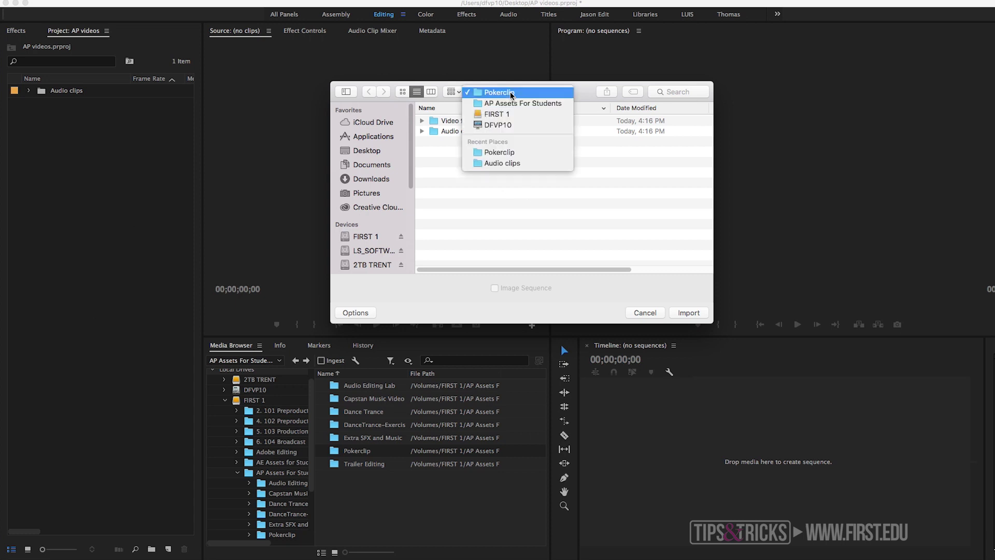
{"action": "left_click", "coordinate": [455, 187]}
{"action": "left_click", "coordinate": [422, 132]}
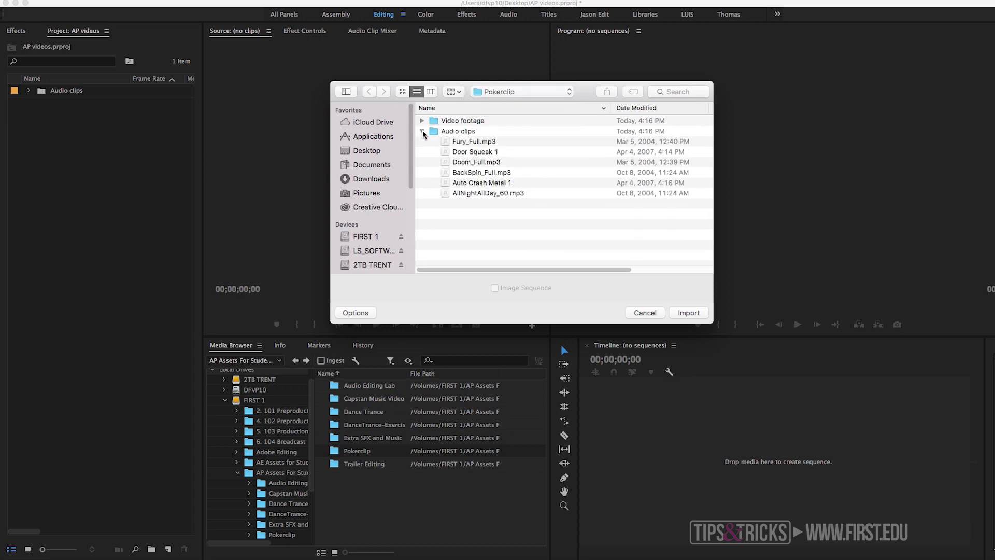
{"action": "left_click", "coordinate": [449, 134]}
{"action": "key", "text": "Left"}
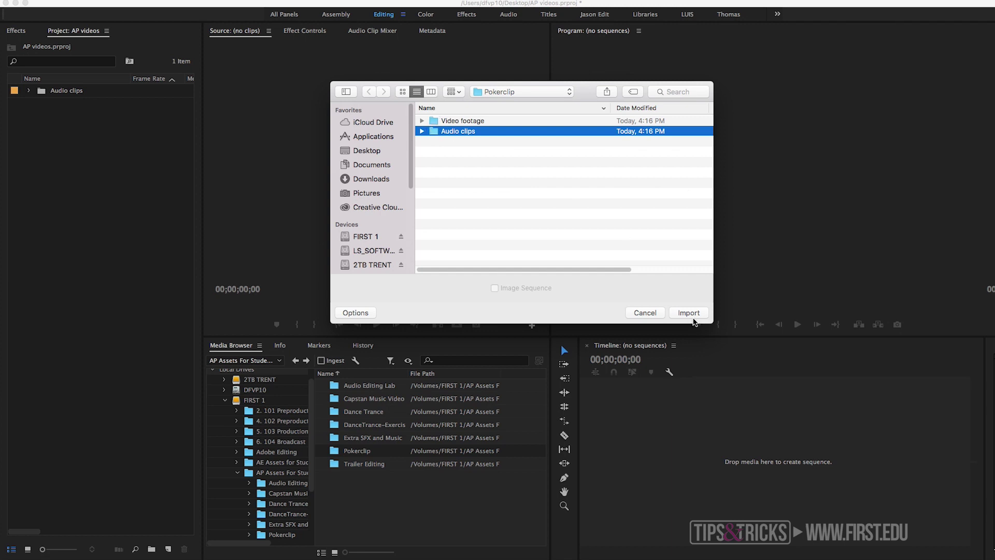
{"action": "left_click", "coordinate": [470, 122]}
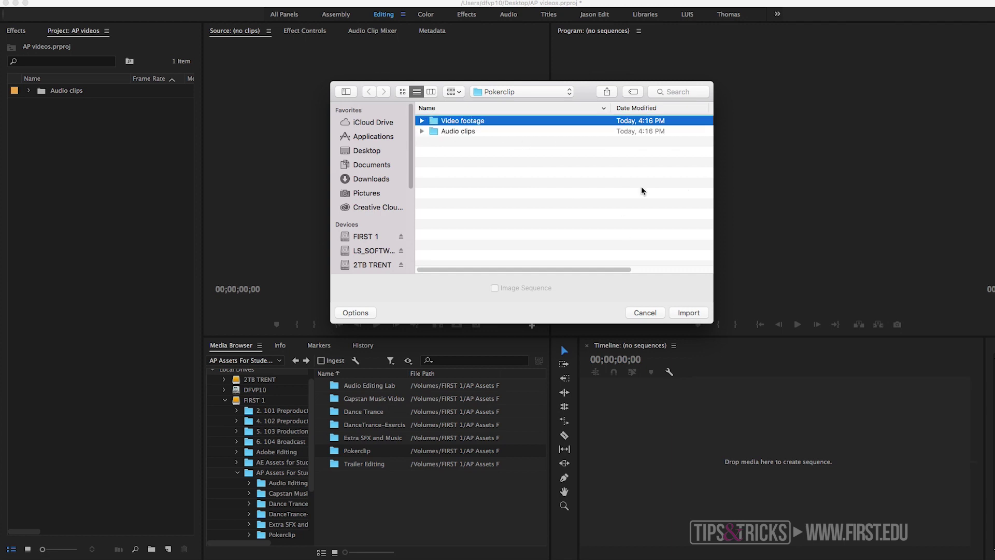
{"action": "left_click", "coordinate": [690, 313]}
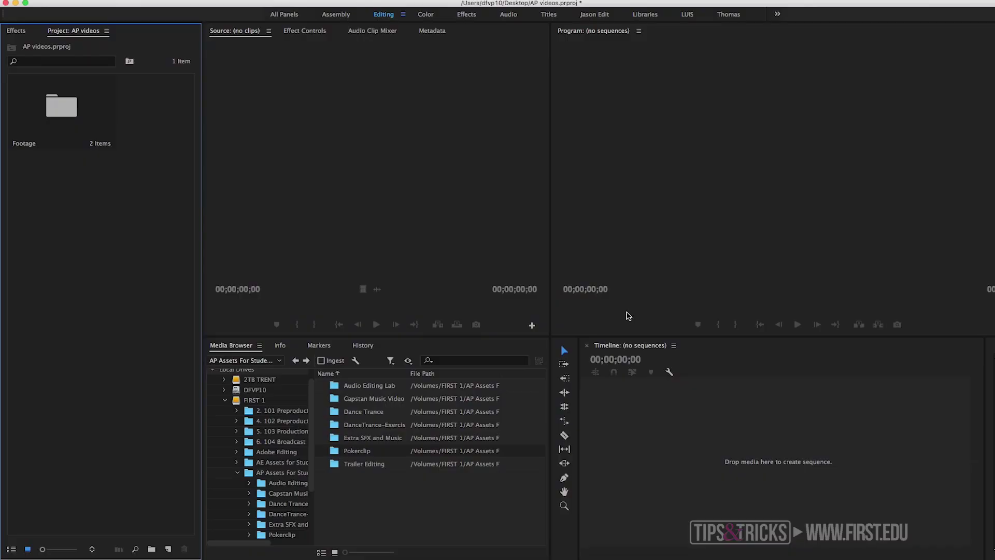
- Import Fury_Full.mp3 from Pokerclip's Audio clips folder using Cmd+I
{"action": "key", "text": "super+i"}
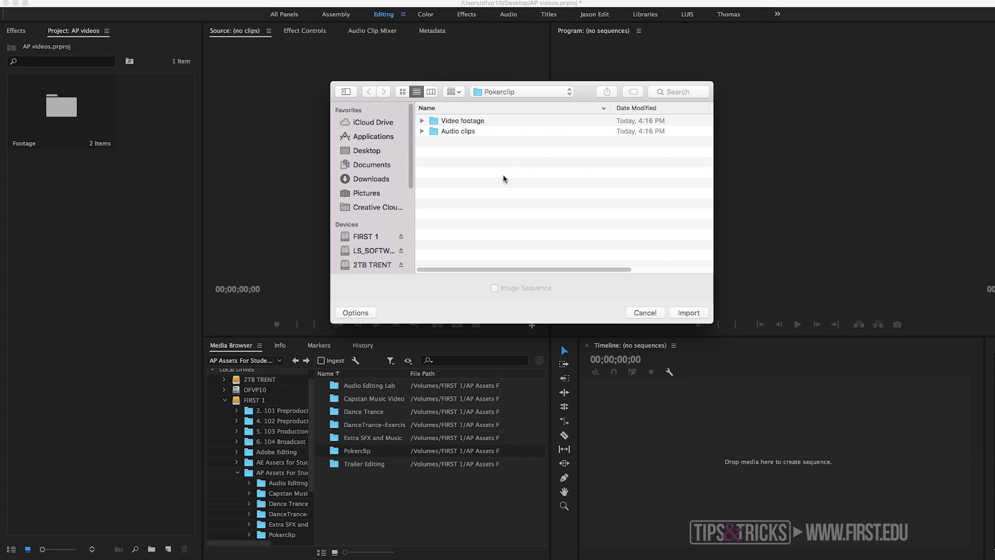
{"action": "left_click", "coordinate": [422, 130]}
{"action": "left_click", "coordinate": [422, 130]}
{"action": "left_click", "coordinate": [422, 131]}
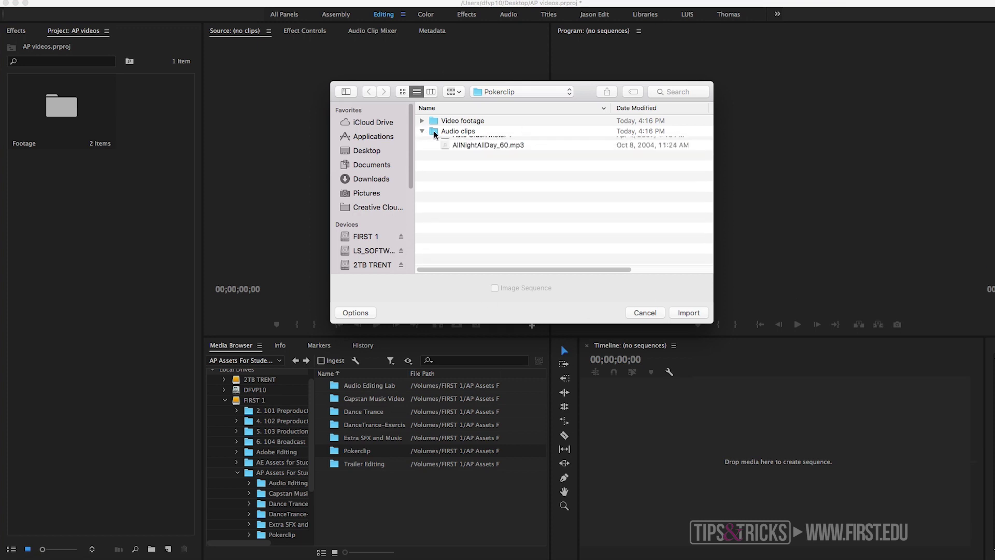
{"action": "left_click", "coordinate": [456, 142]}
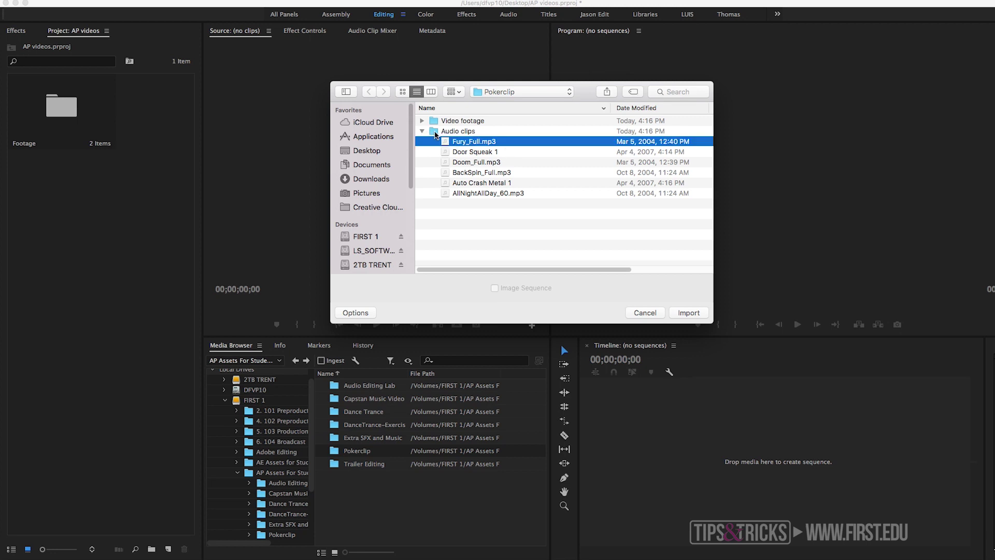
{"action": "left_click", "coordinate": [688, 312]}
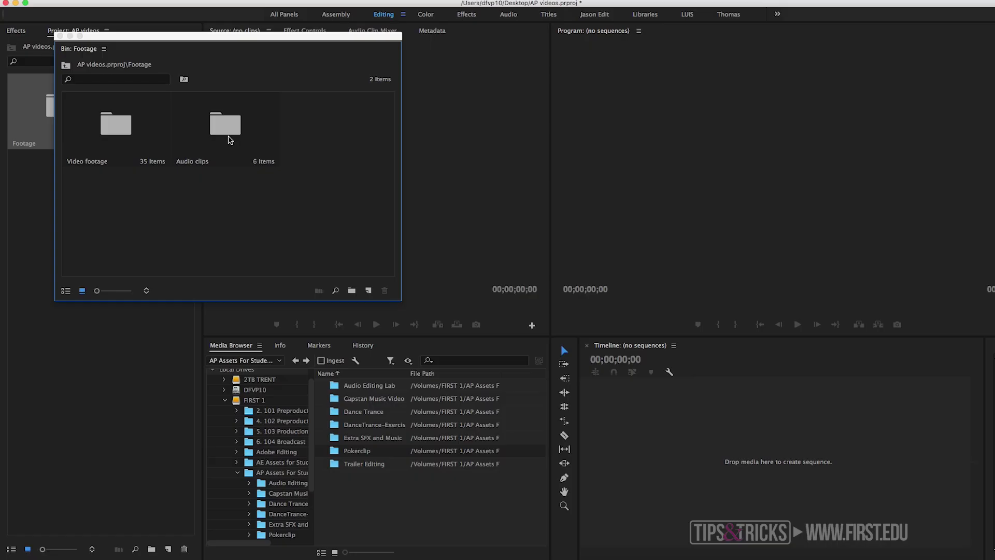
{"action": "double_click", "coordinate": [228, 138]}
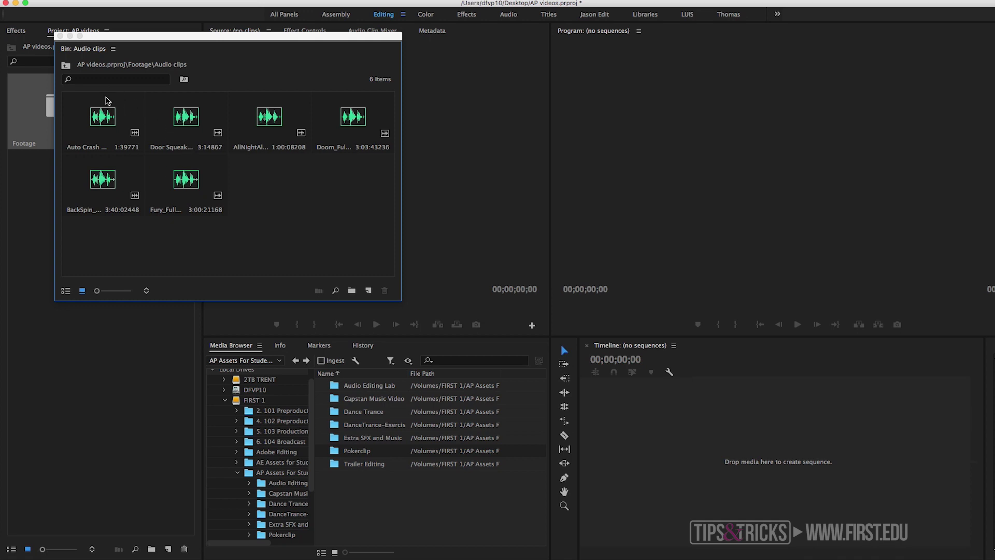
{"action": "left_click", "coordinate": [66, 291]}
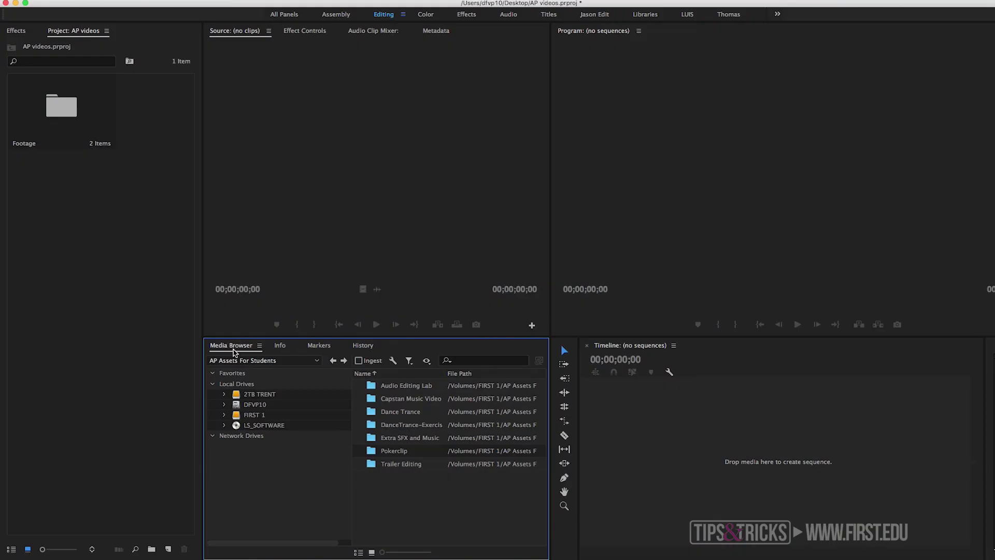
- In the Media Browser, browse FIRST 1 > AP Assets For Students > Pokerclip
{"action": "left_click", "coordinate": [225, 415]}
{"action": "left_click", "coordinate": [225, 415]}
{"action": "left_click", "coordinate": [237, 417]}
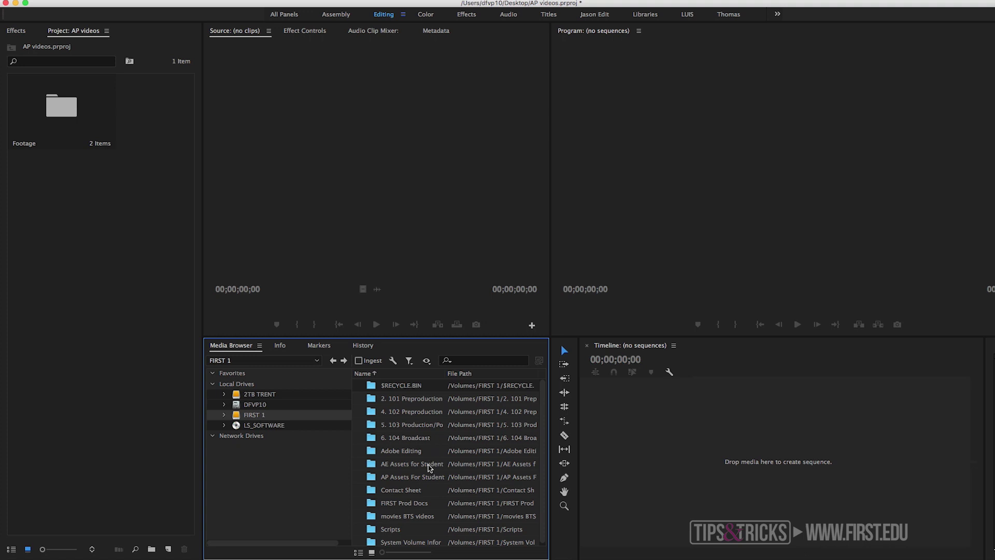
{"action": "double_click", "coordinate": [406, 477]}
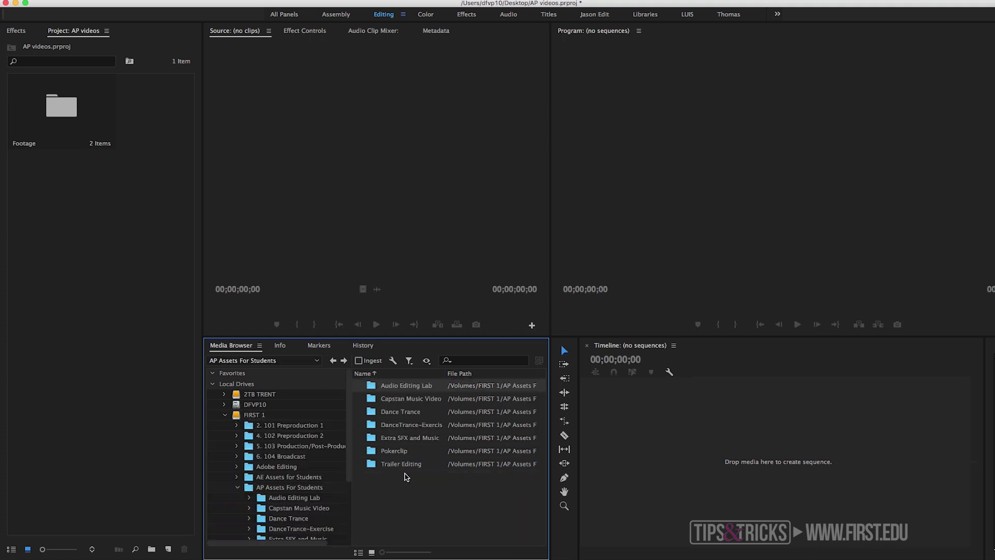
{"action": "double_click", "coordinate": [395, 452]}
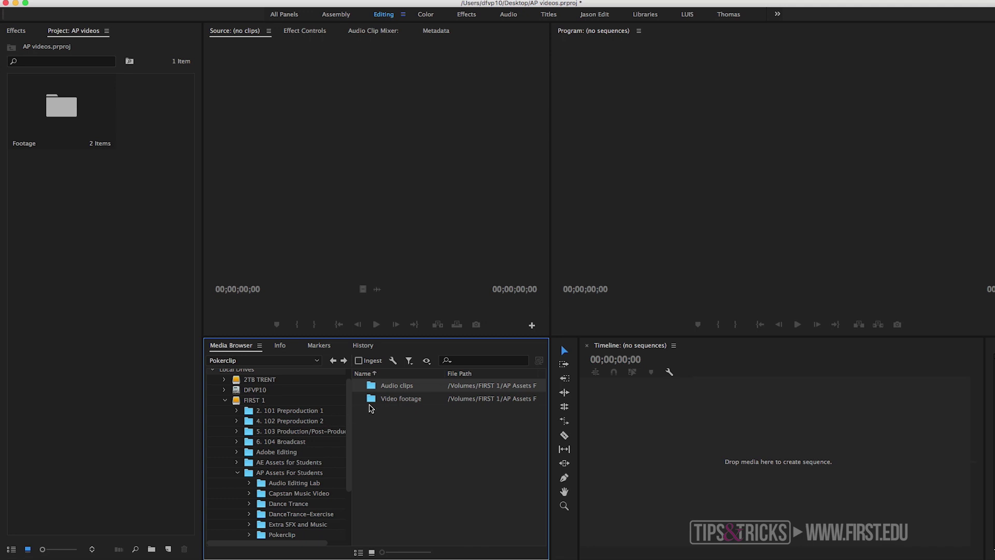
{"action": "left_click", "coordinate": [333, 360]}
{"action": "left_click", "coordinate": [333, 360]}
- Import the Audio clips folder into the project and show it in List view
{"action": "right_click", "coordinate": [395, 389]}
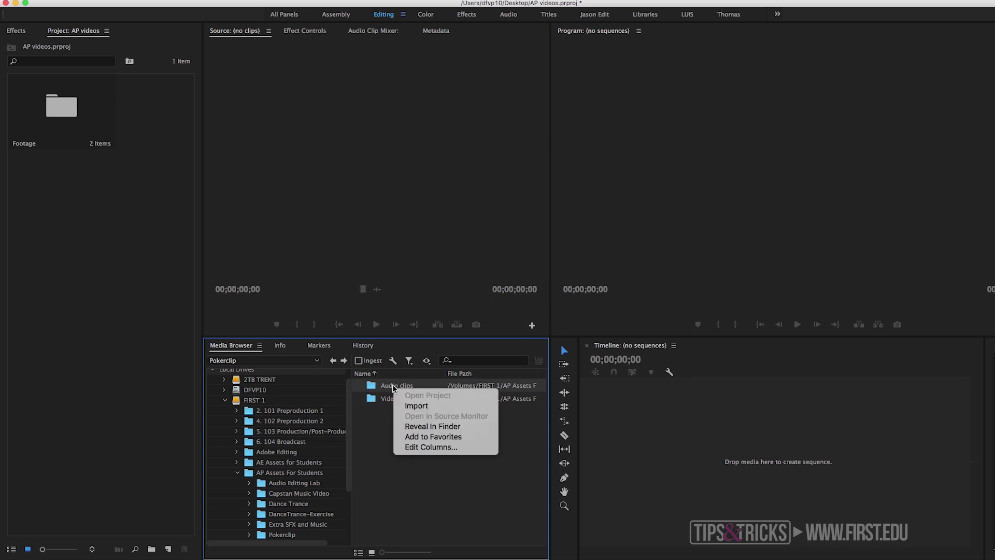
{"action": "left_click", "coordinate": [416, 406]}
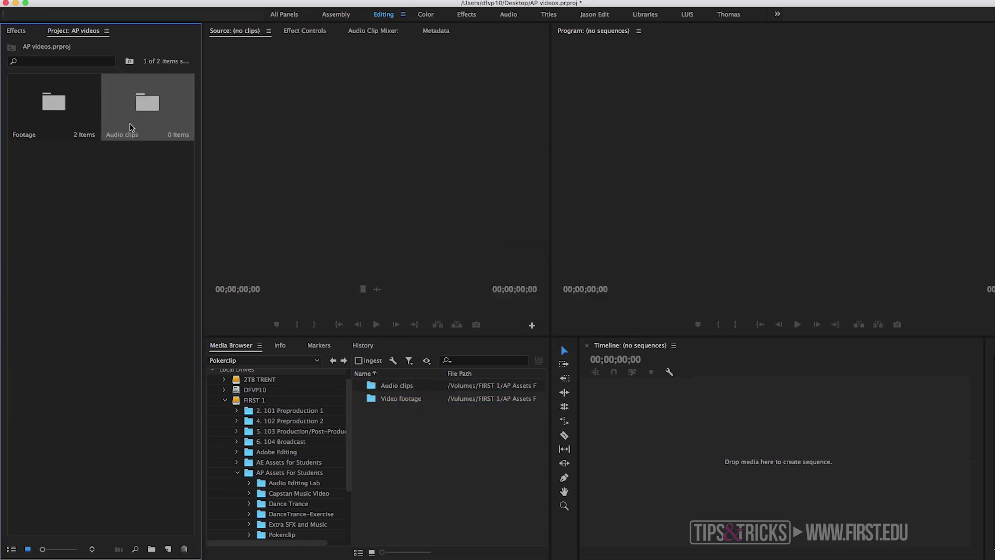
{"action": "left_click", "coordinate": [11, 549]}
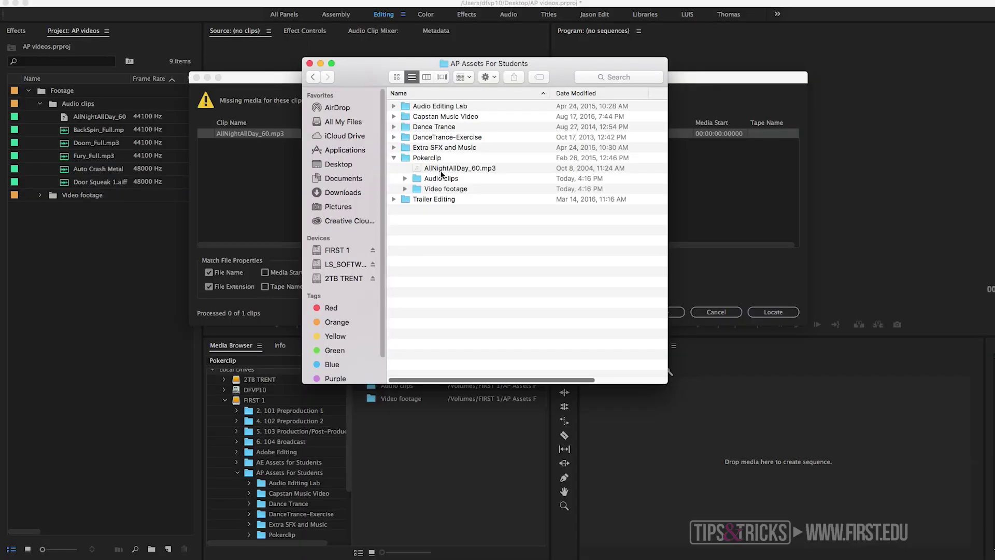
- Dismiss the file browser to return to the missing-media list
{"action": "key", "text": "Escape"}
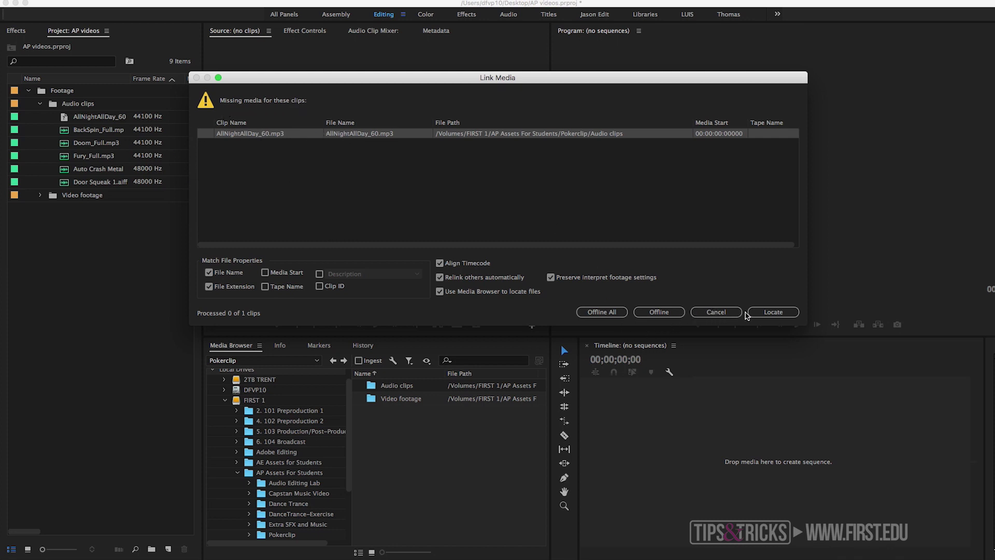
- Point the missing clip to AllNightAllDay_60.mp3 directly in the Pokerclip folder
{"action": "left_click", "coordinate": [775, 313]}
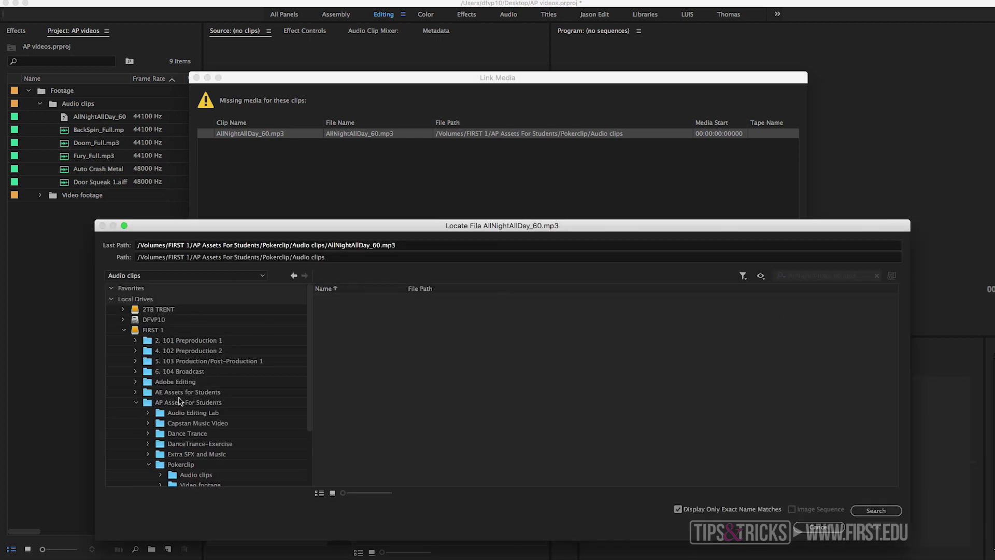
{"action": "scroll", "coordinate": [174, 422], "scroll_direction": "down", "scroll_amount": 5}
{"action": "left_click", "coordinate": [176, 390]}
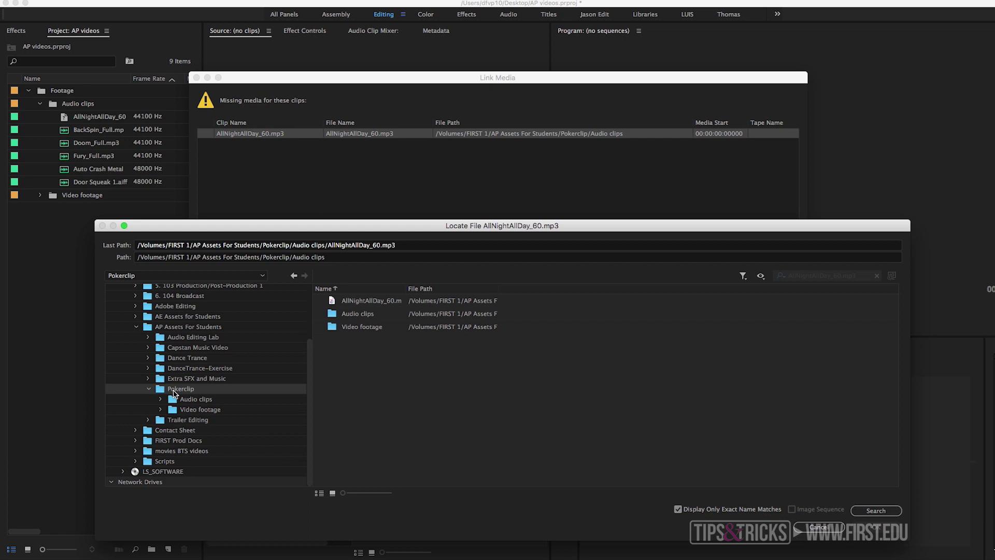
{"action": "left_click", "coordinate": [361, 302]}
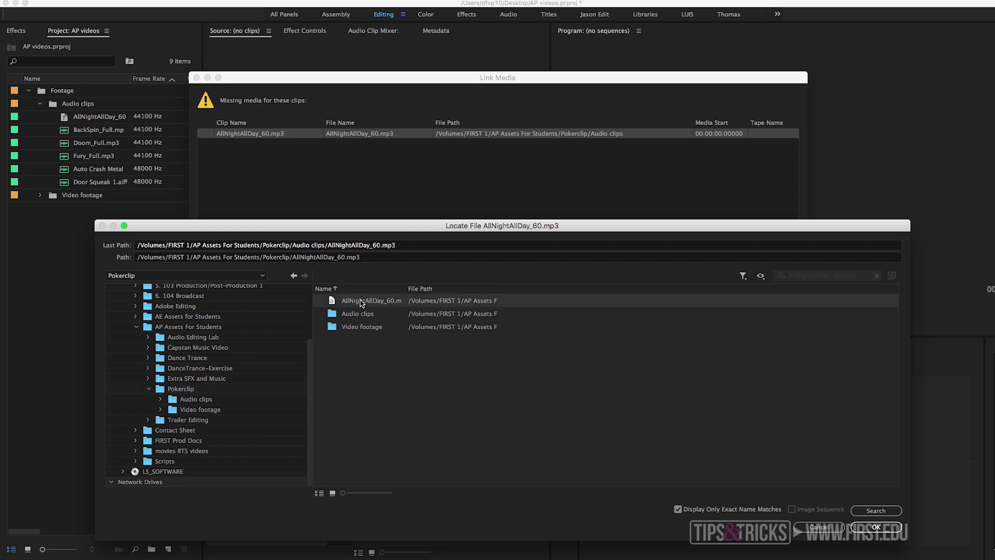
{"action": "left_click", "coordinate": [876, 527]}
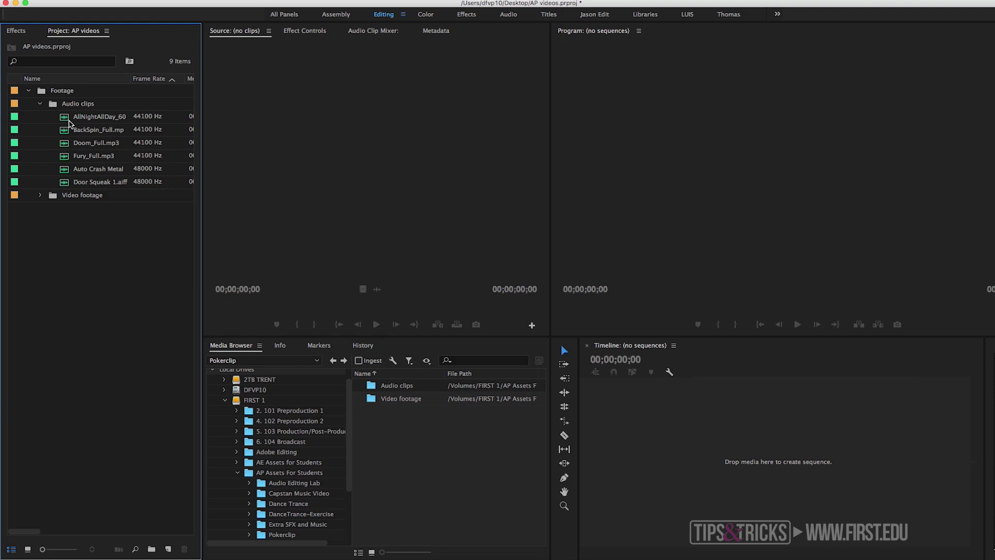